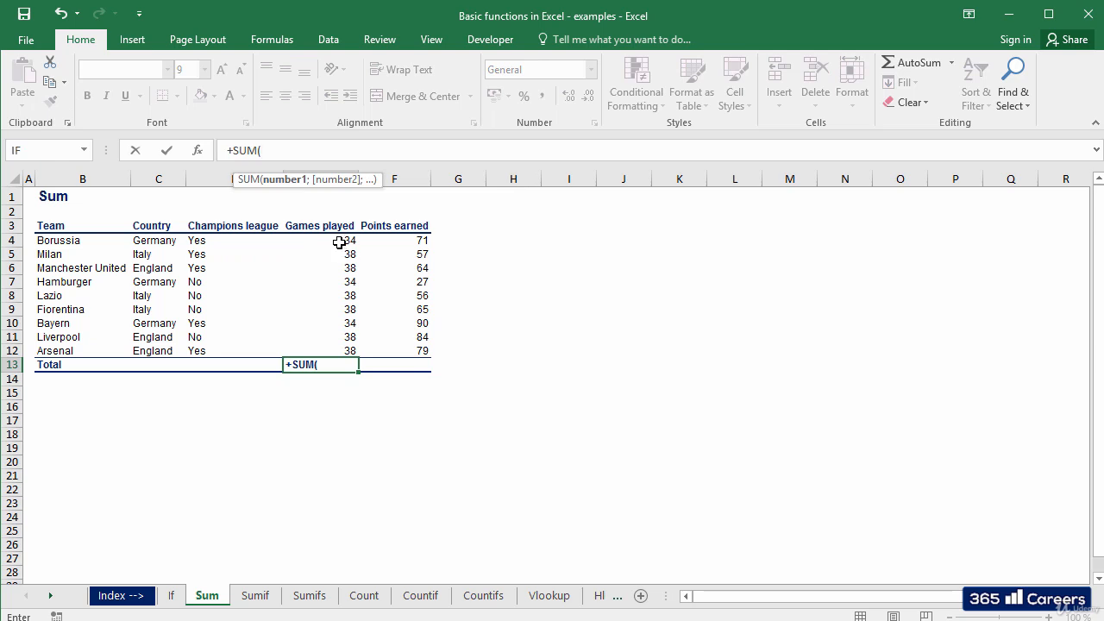
Complete the SUM formula in E13 over the Games played range E4:E12 and check its references.
left_click_drag(340, 240, 336, 350)
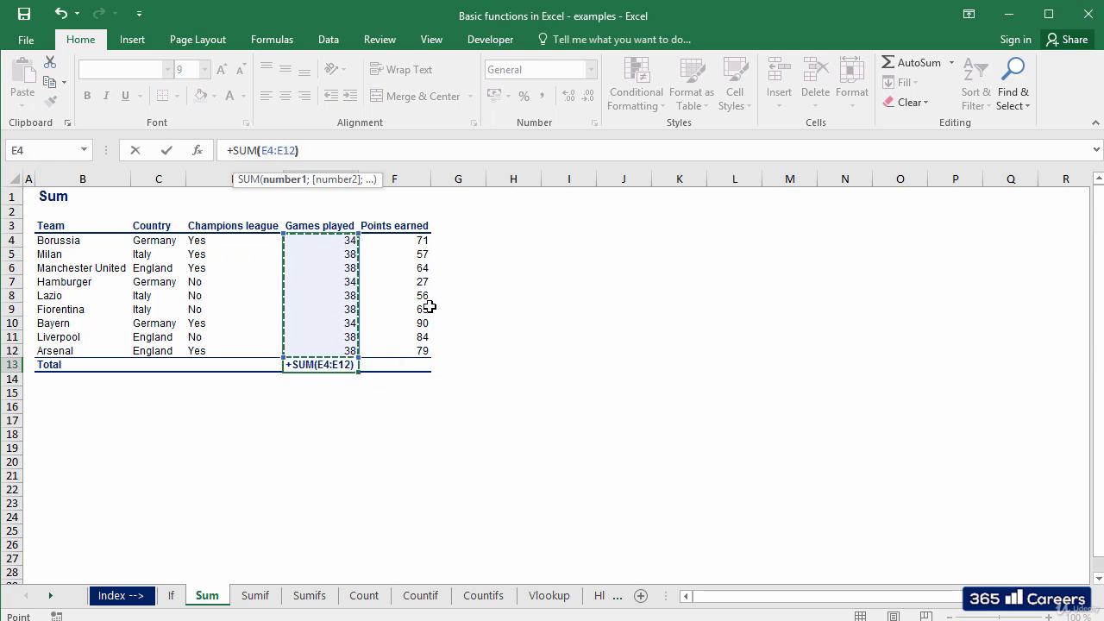
key("Return")
key("Up")
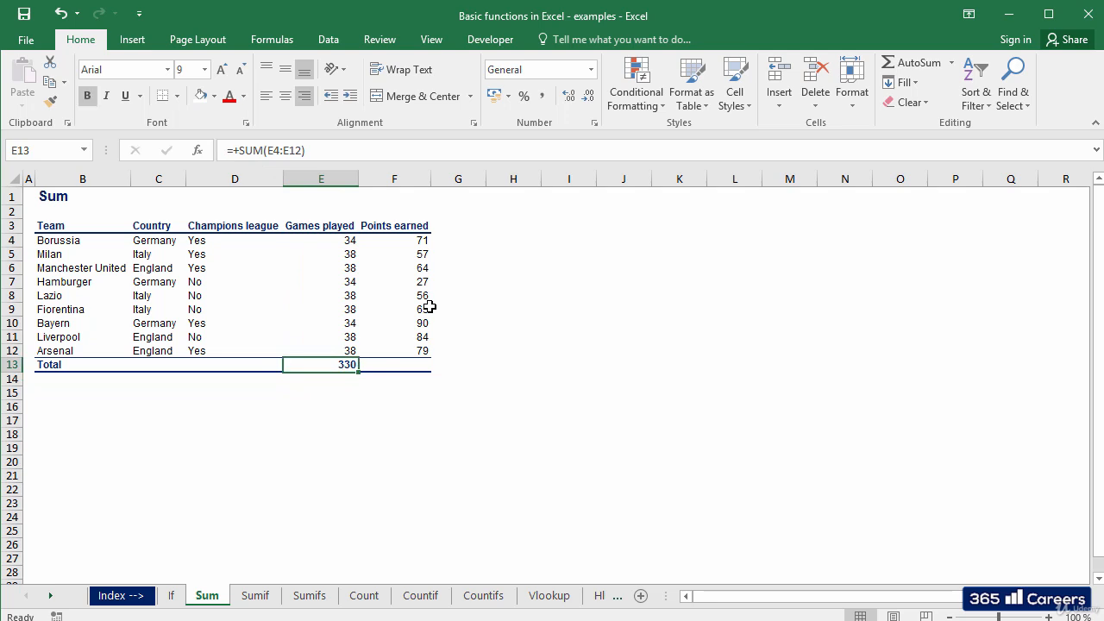
key("F2")
key("Escape")
Switch to the Sumif sheet and examine the entries in the Country column.
key("ctrl+Page_Down")
key("Up")
key("Down")
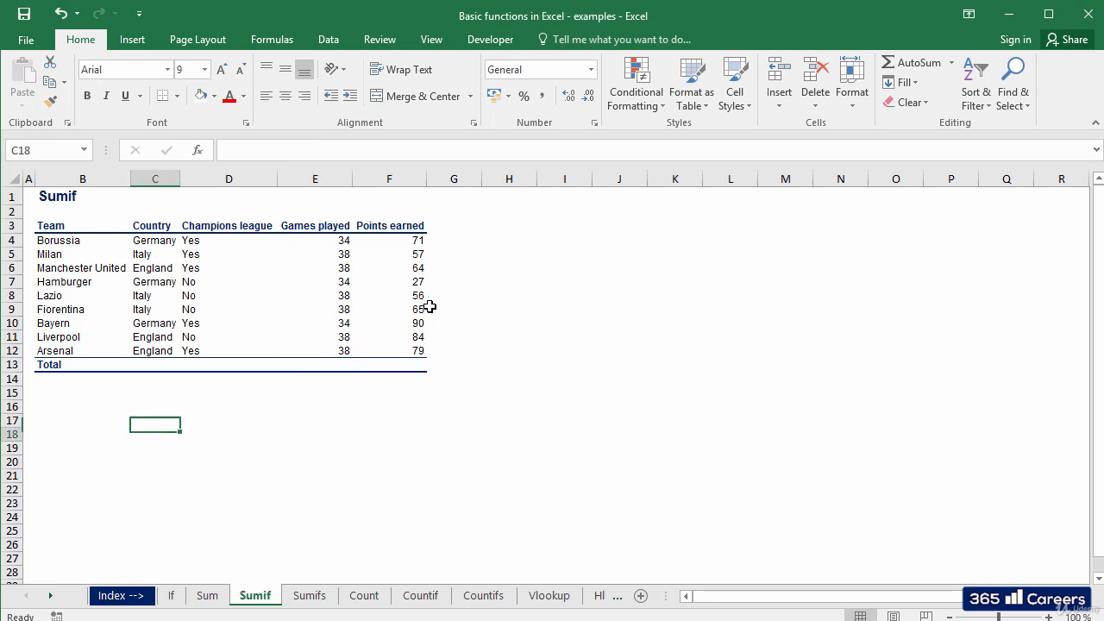
key("Up")
key("Up")
key("Up")
key("Up")
key("Up")
key("Up")
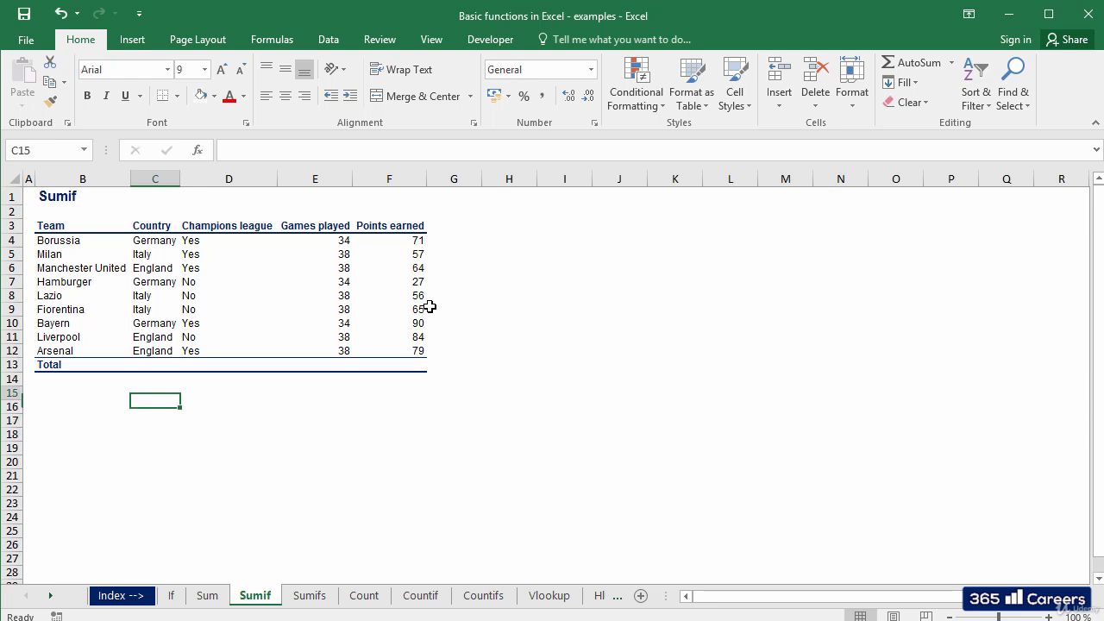
key("shift+Up")
key("shift+Up")
key("shift+Up")
key("shift+Up")
key("shift+Up")
key("shift+Up")
key("shift+Up")
key("shift+Up")
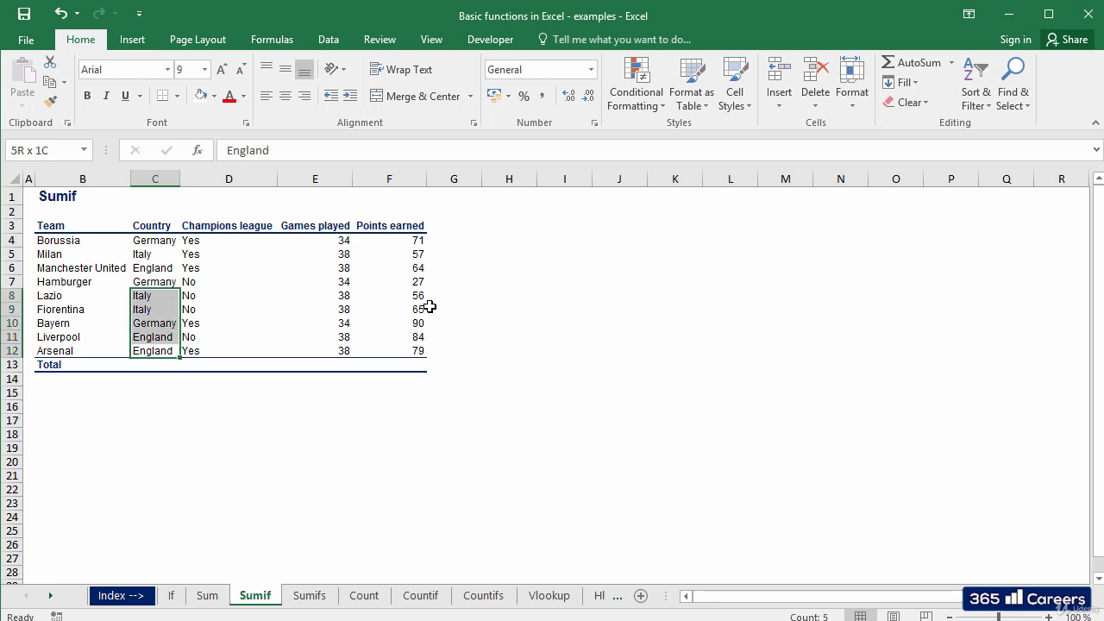
Enter Italy in cell C18 as the country criterion below the table.
key("Down")
key("Down")
key("Down")
key("Down")
key("Down")
key("Down")
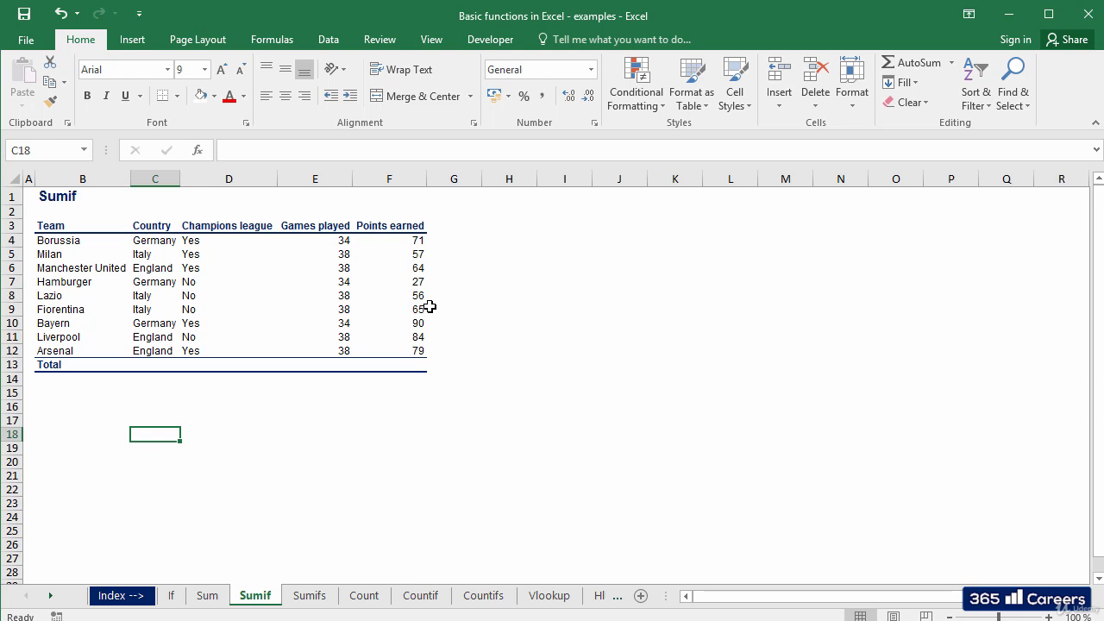
type("Italy")
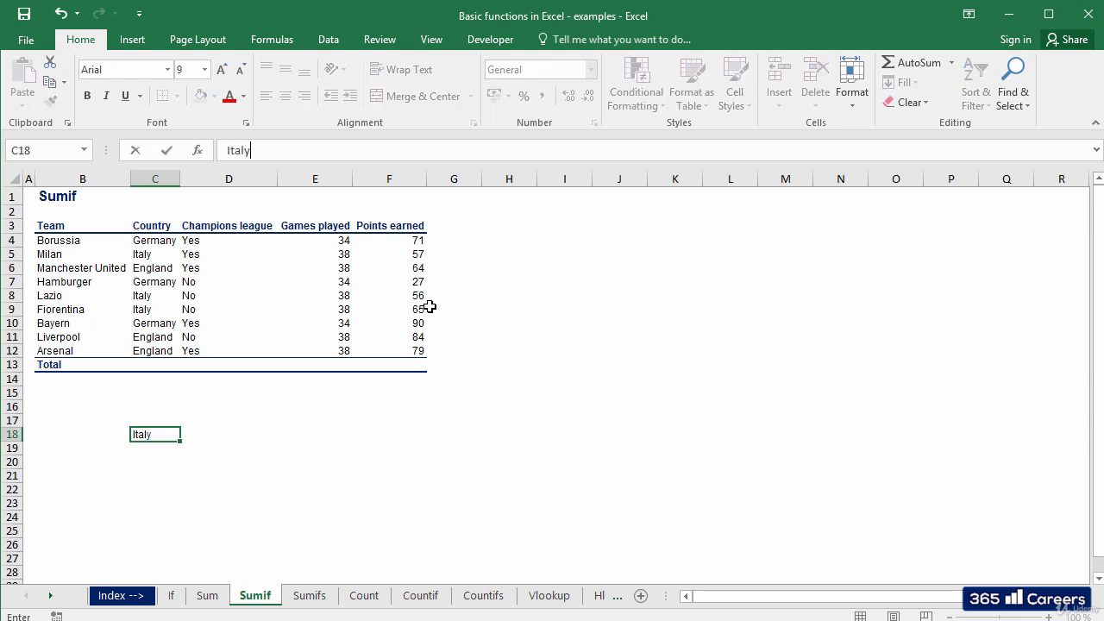
key("Tab")
key("Tab")
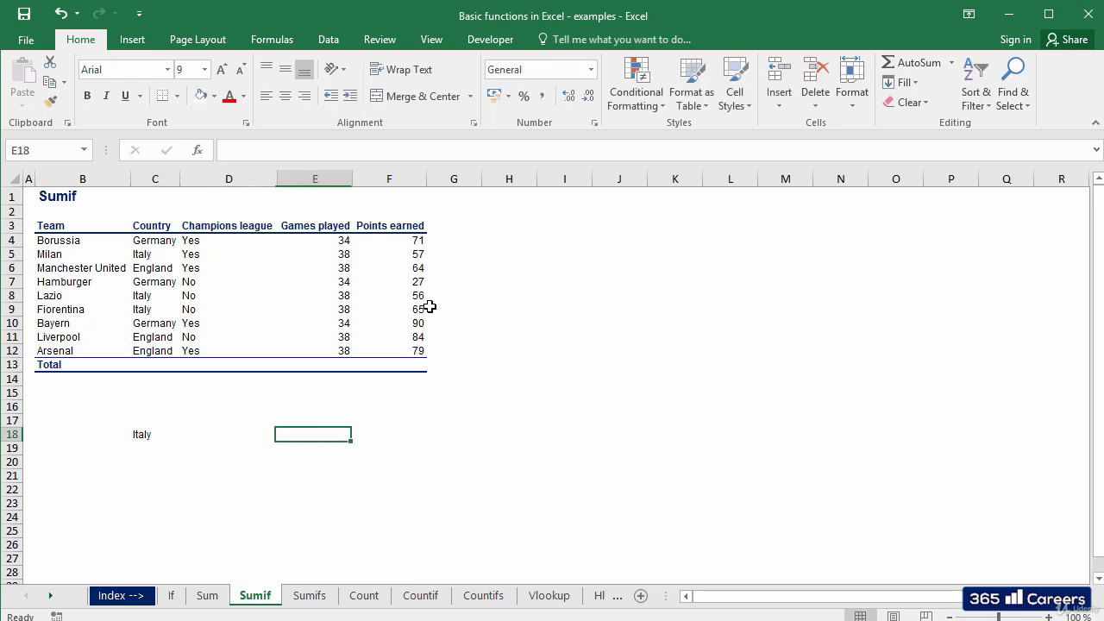
Enter the formula +SUMIF(C4:C12;C18;E4:E12) in E18 to total games played by teams from the criterion country.
type("+SUMIF(")
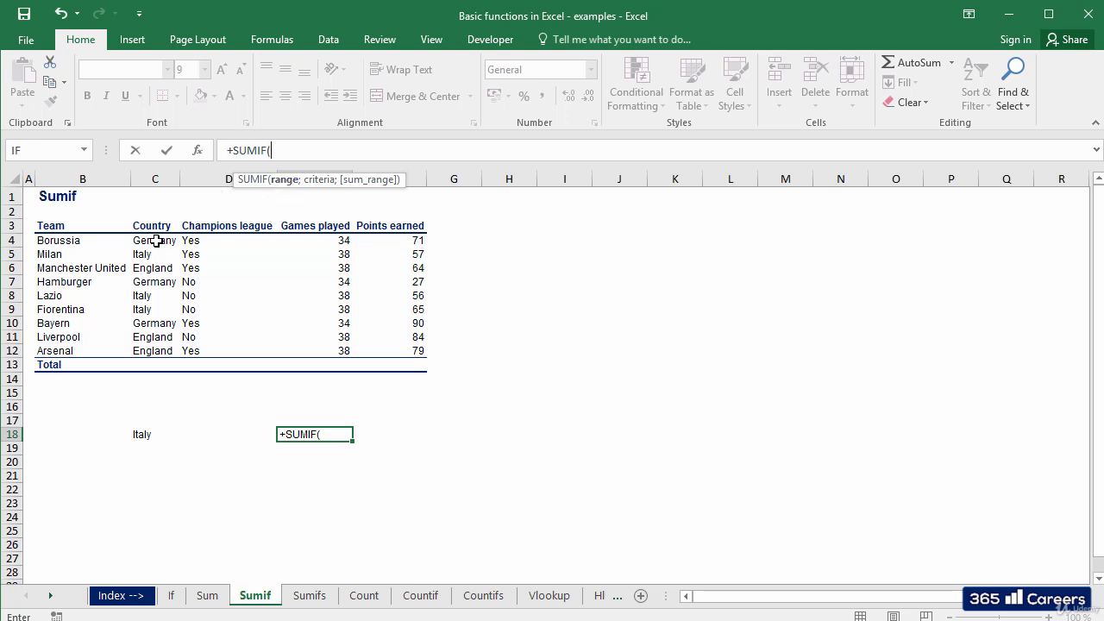
left_click_drag(155, 239, 161, 352)
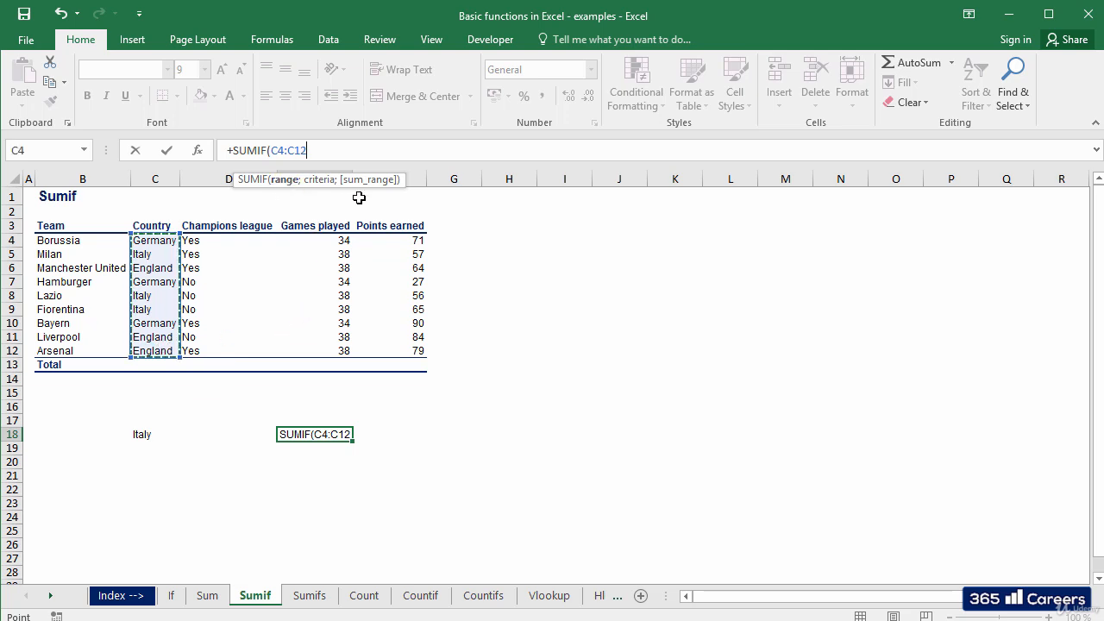
type(";")
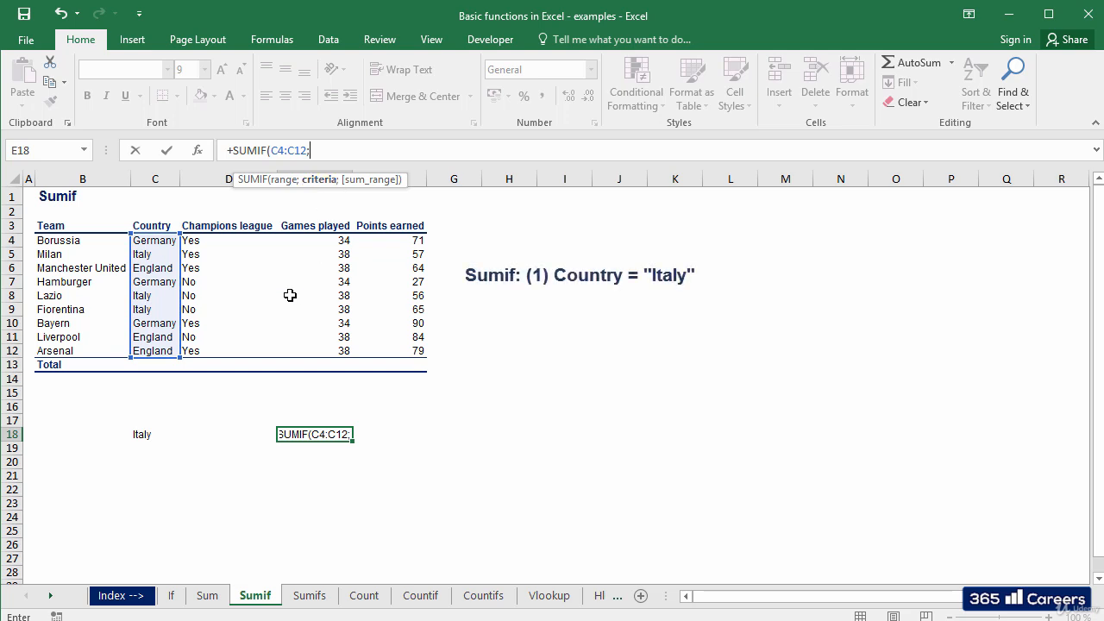
left_click(148, 434)
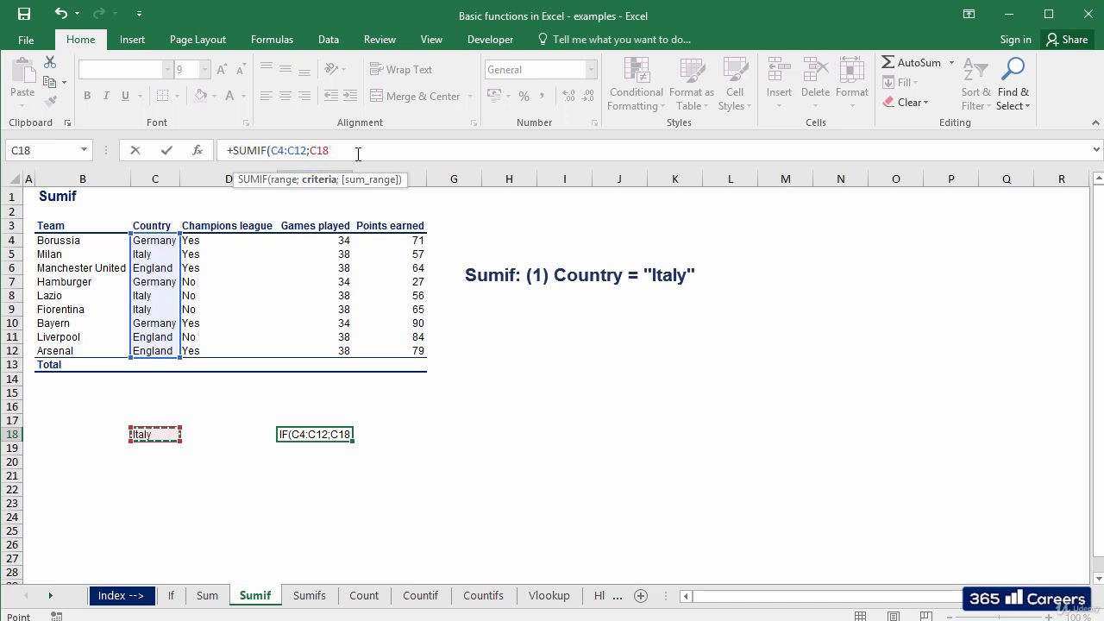
type(";")
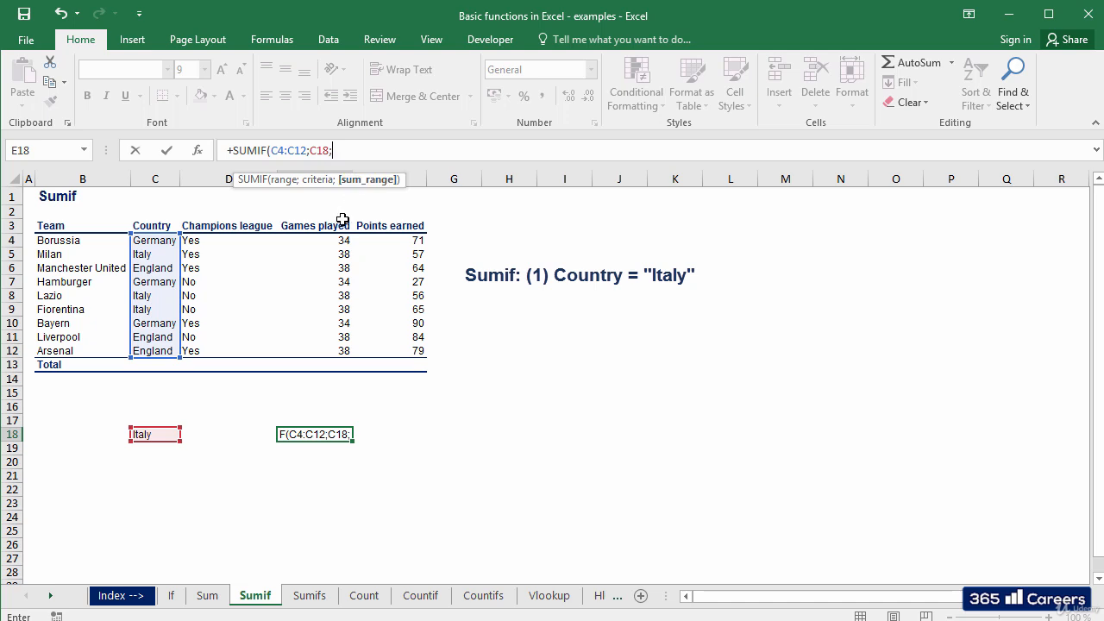
left_click_drag(330, 240, 320, 350)
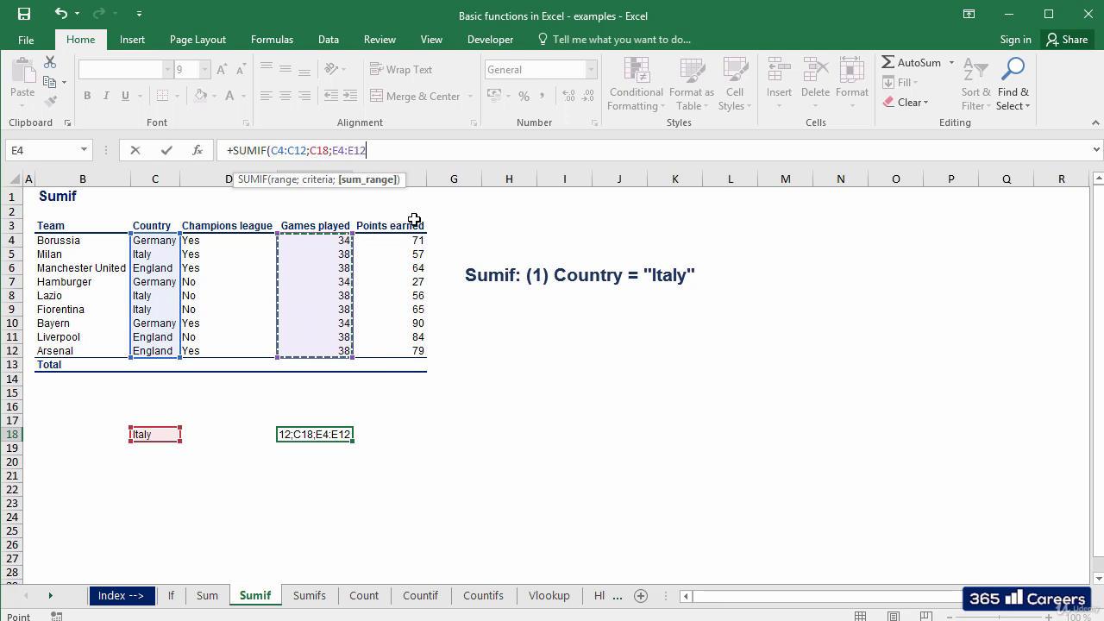
type(")")
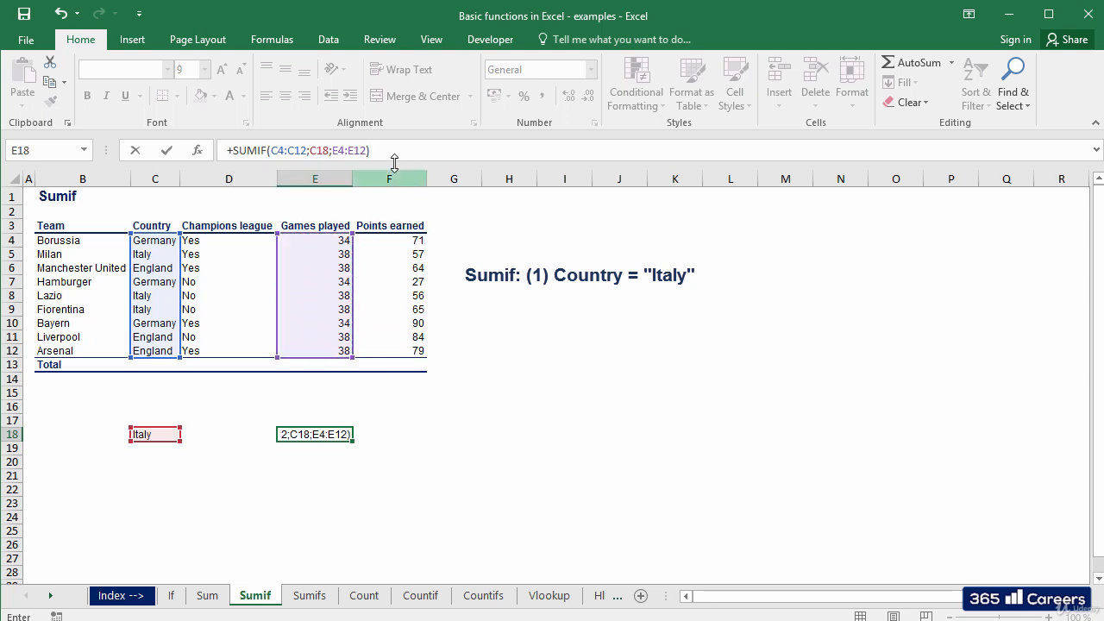
key("ctrl+Return")
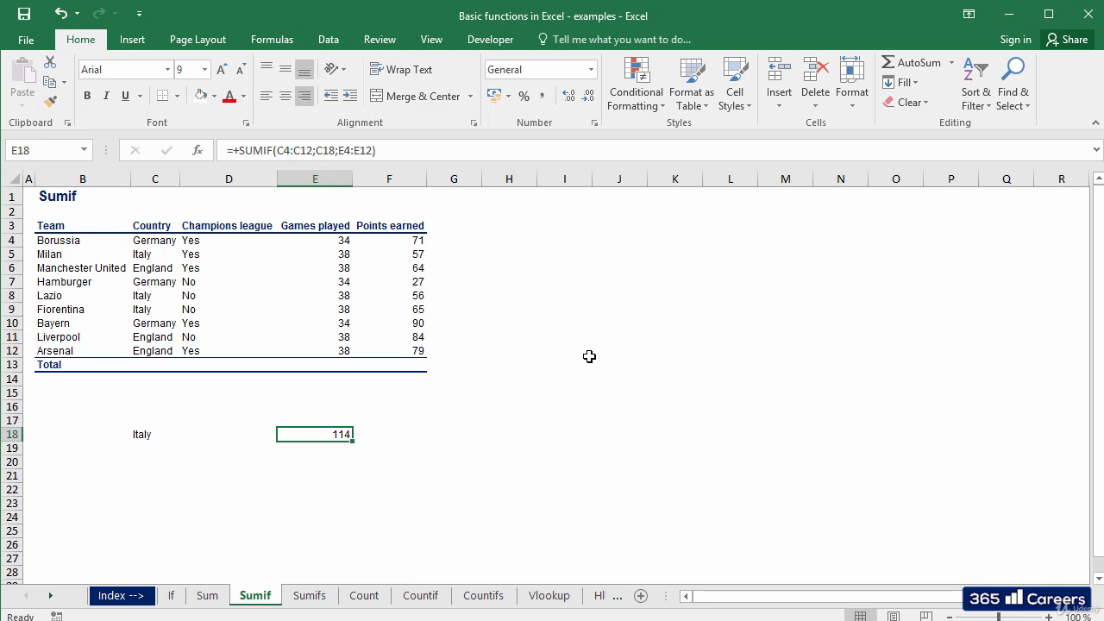
On the Sumifs sheet, enter the criteria England in C16 and Yes in D16 below the table.
key("ctrl+Page_Down")
key("Up")
key("Up")
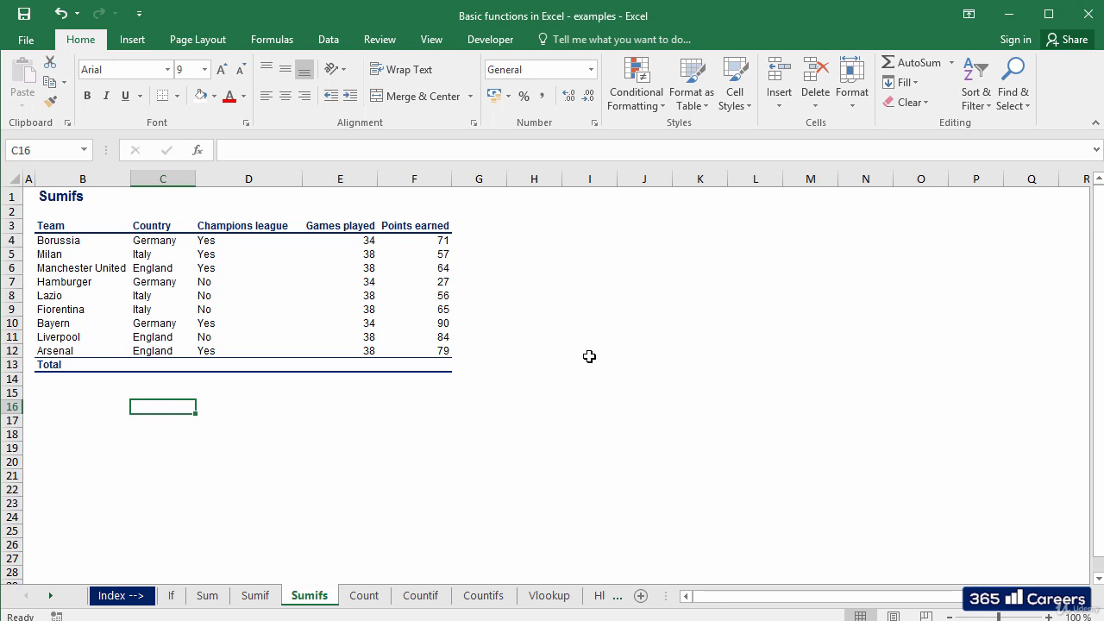
key("Right")
key("Right")
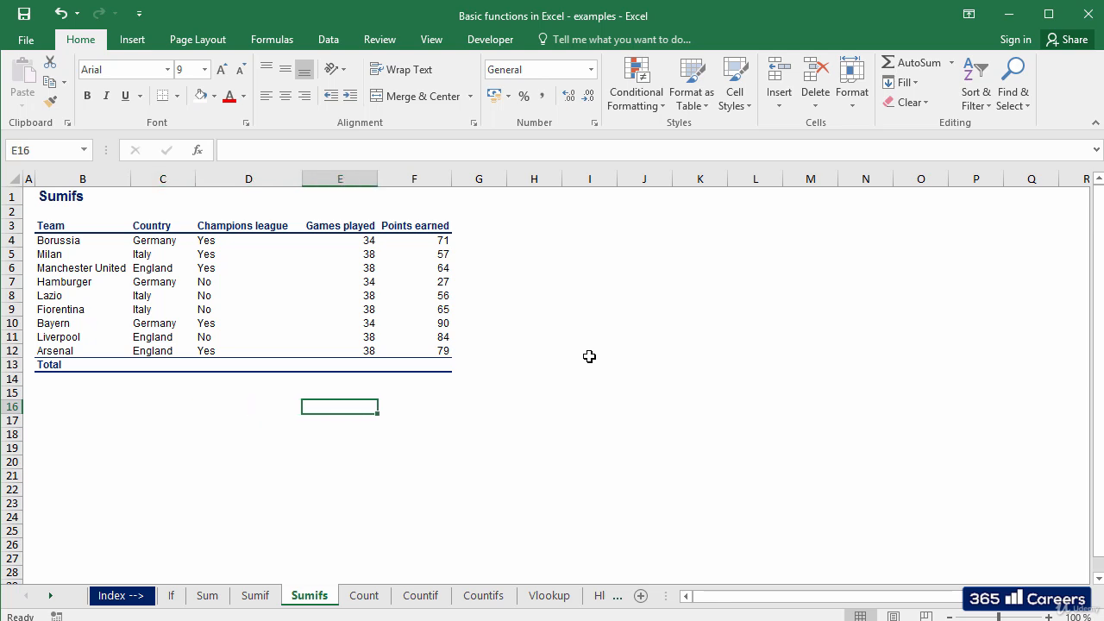
key("Right")
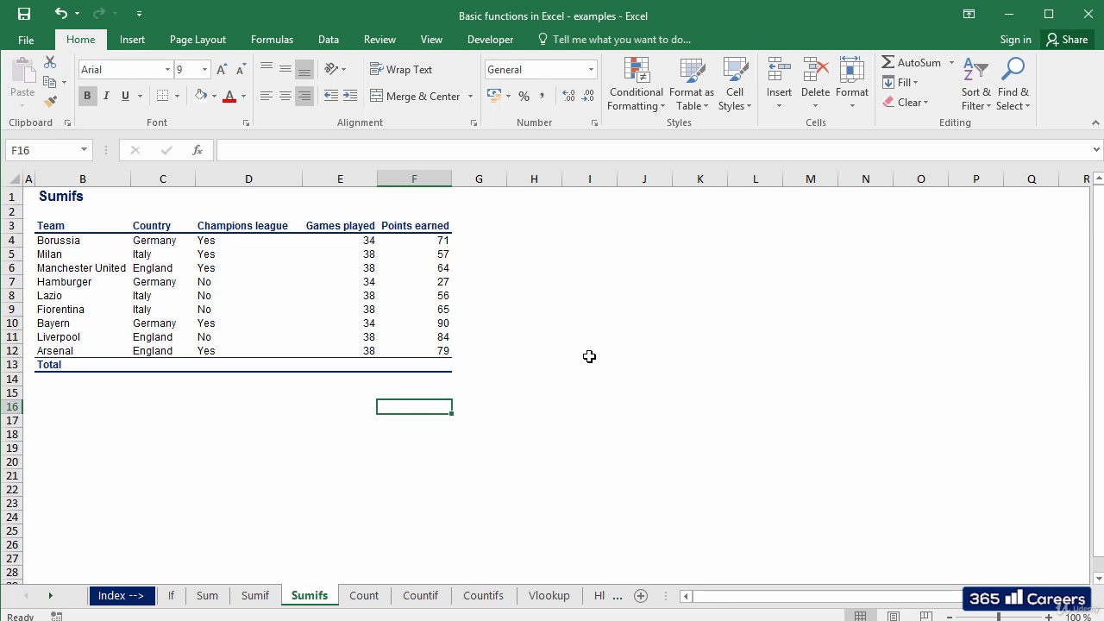
key("Left")
key("Left")
key("Left")
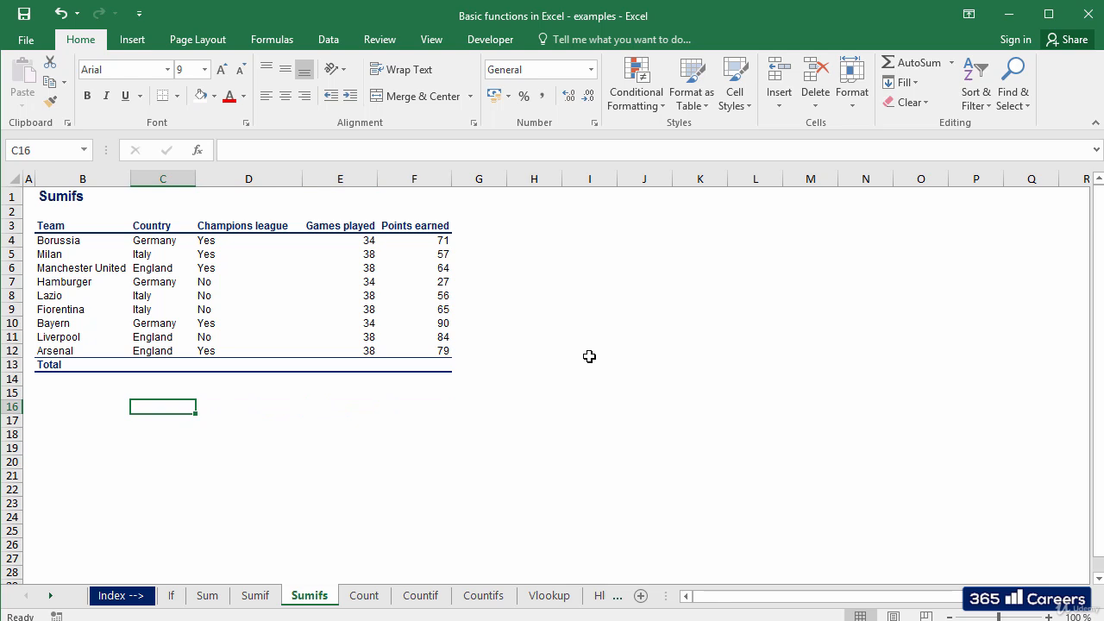
type("England")
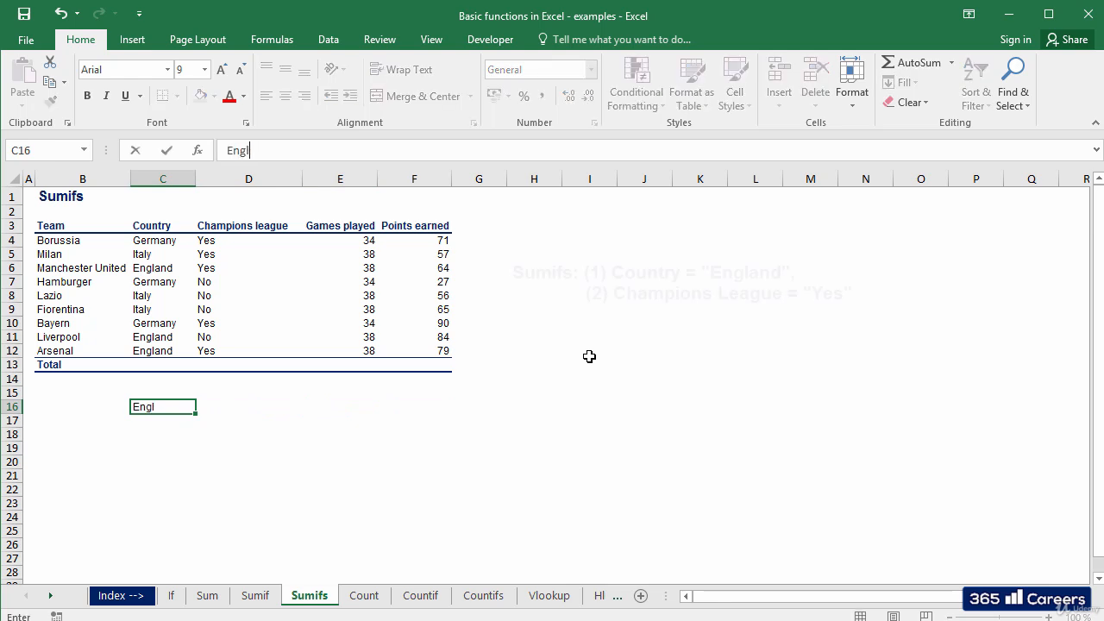
key("Right")
type("Yes")
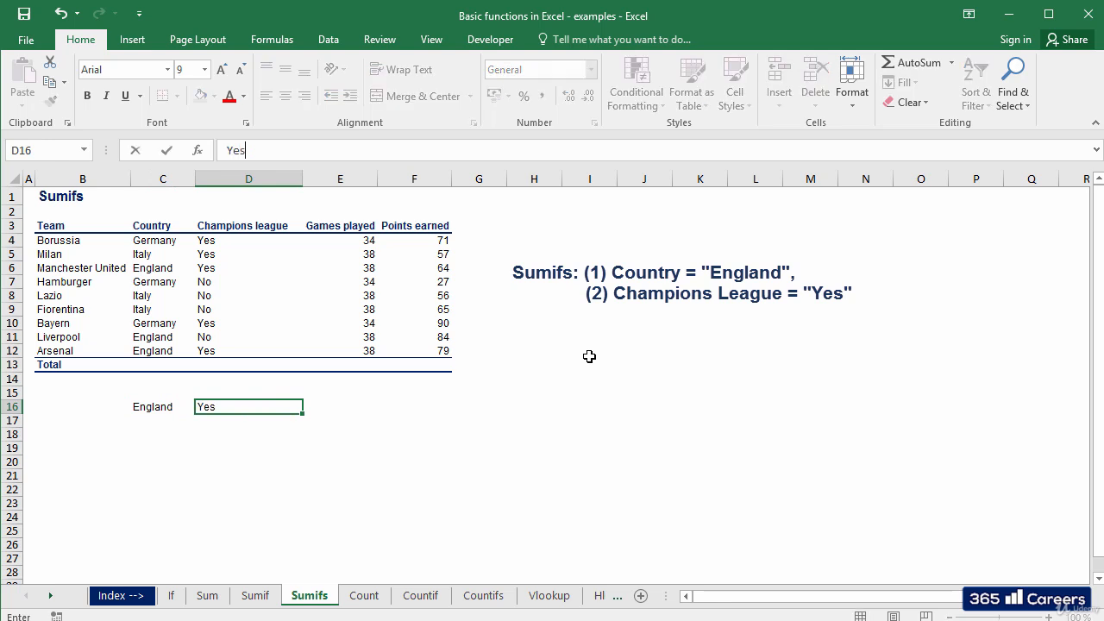
key("Right")
Review the two criteria in C16 and D16 against the Champions league column.
key("Left")
key("Left")
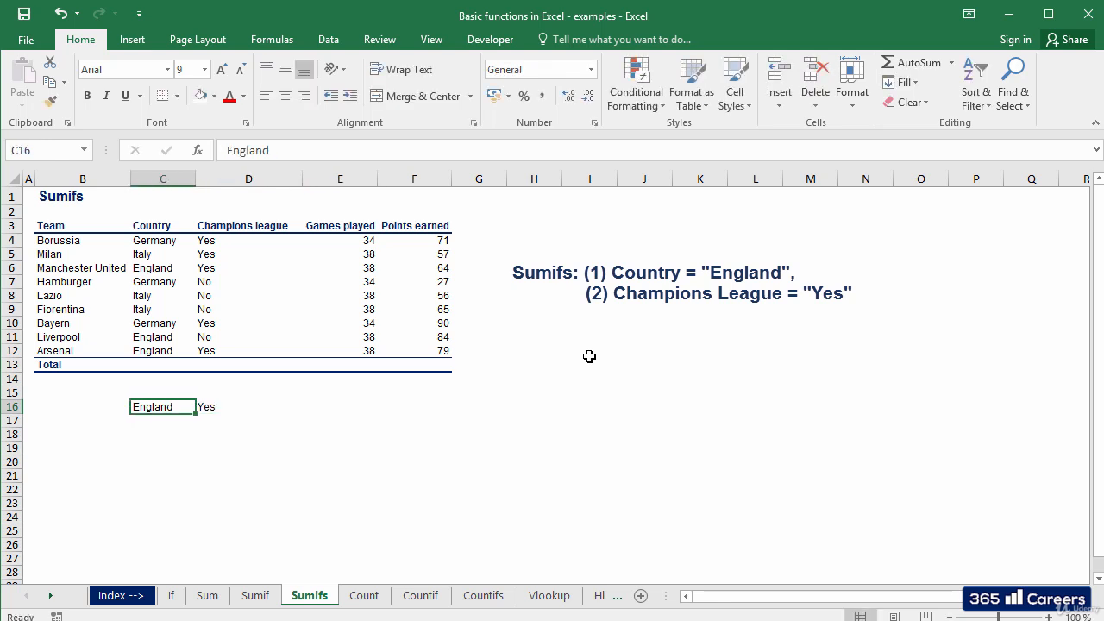
key("Right")
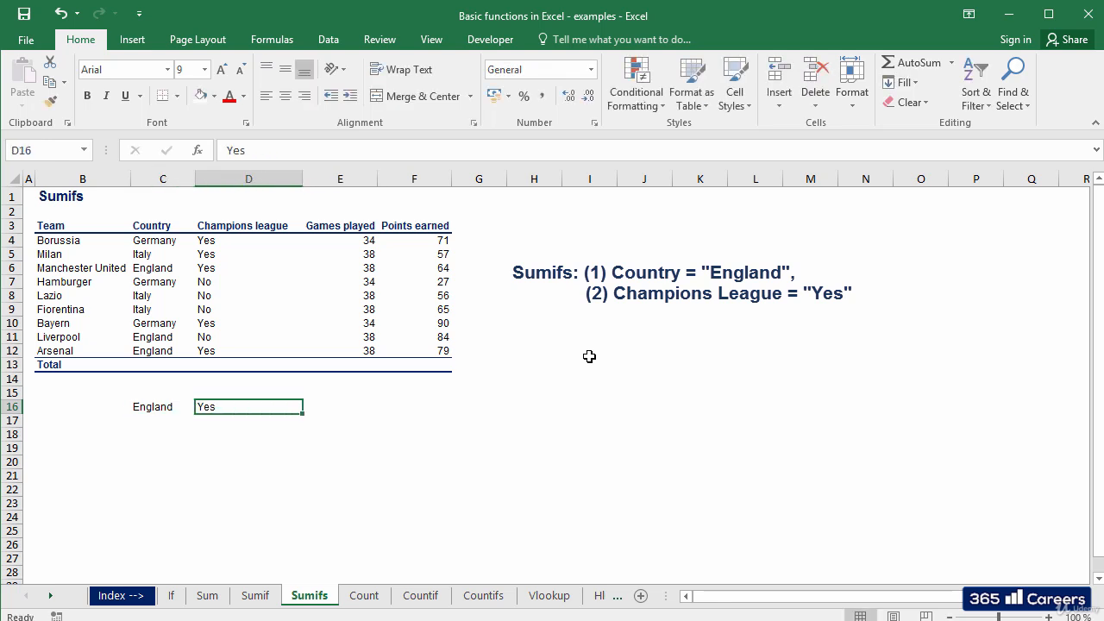
key("Up")
key("Up")
key("Up")
key("Up")
key("Up")
key("Up")
key("Up")
key("Down")
key("Down")
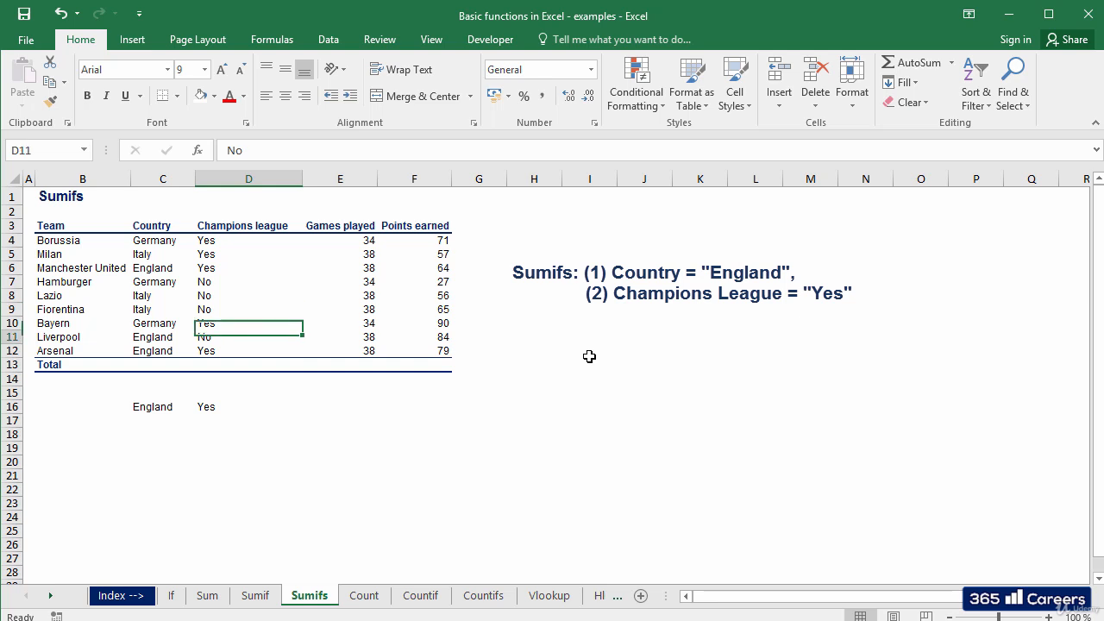
key("Down")
key("Down")
key("Down")
key("Down")
key("Down")
Start a SUMIFS formula in F16 with sum range F4:F12 and the Country range C4:C12 matched to C16.
key("Right")
key("Right")
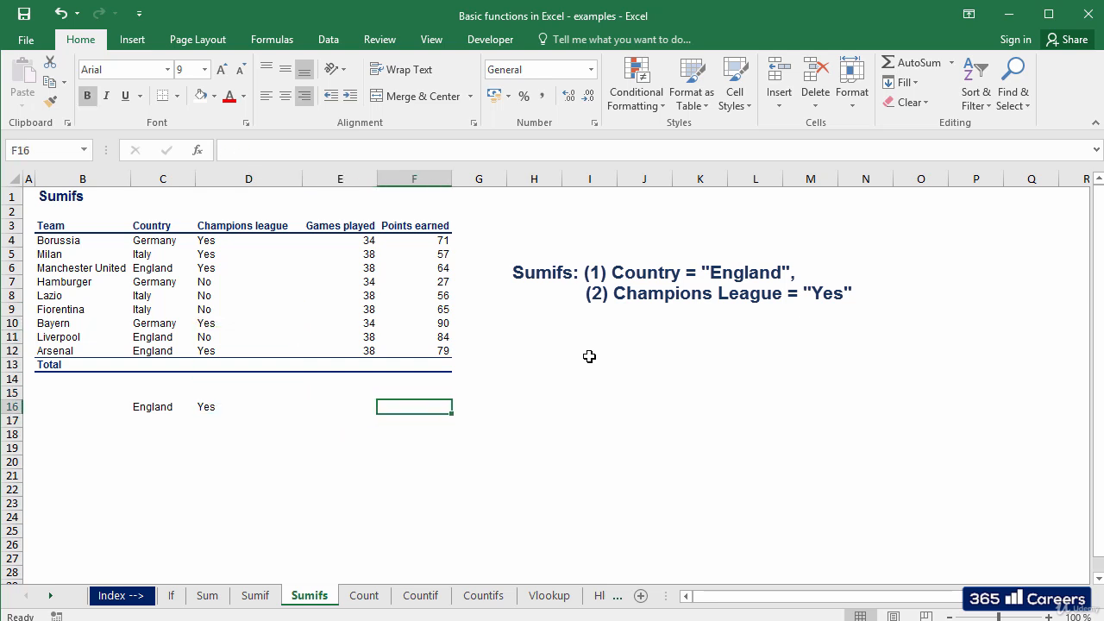
type("+SUM")
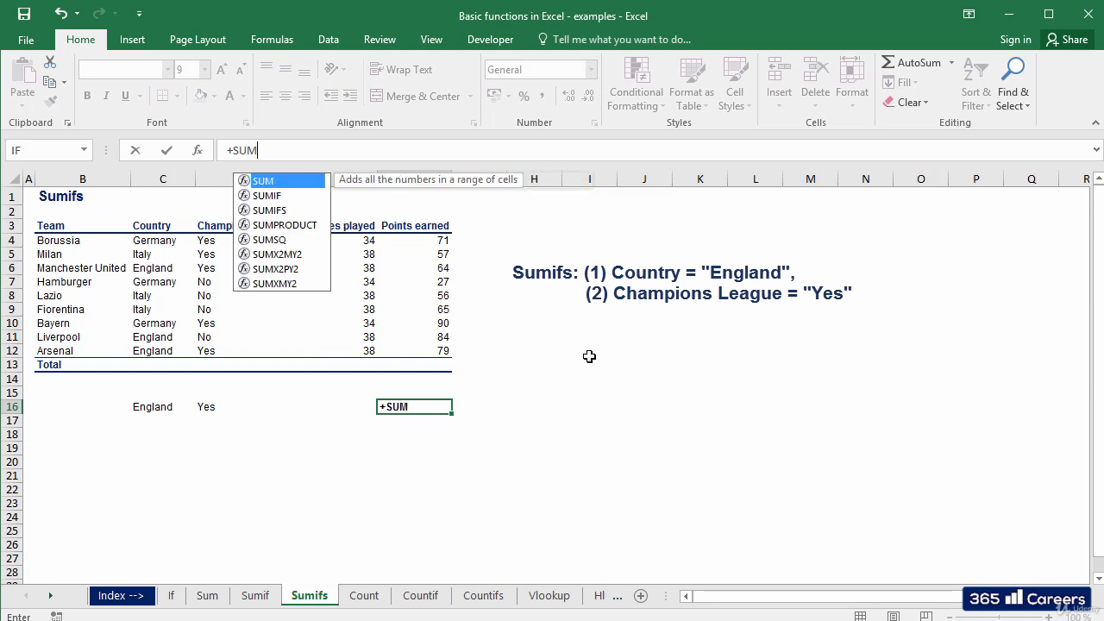
type("IFS(")
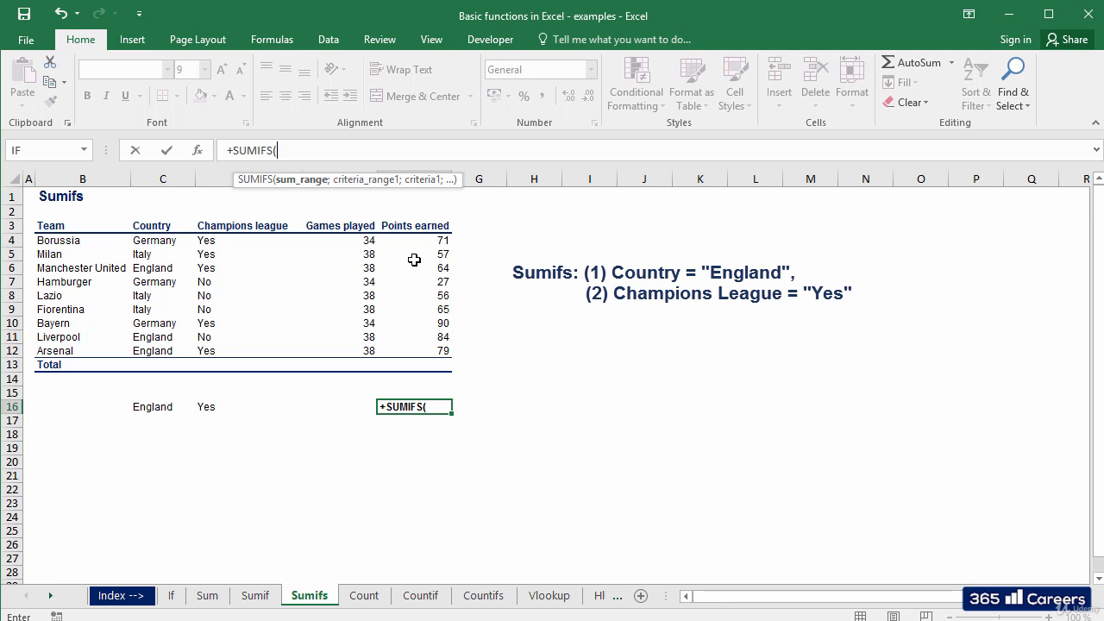
left_click_drag(414, 240, 414, 350)
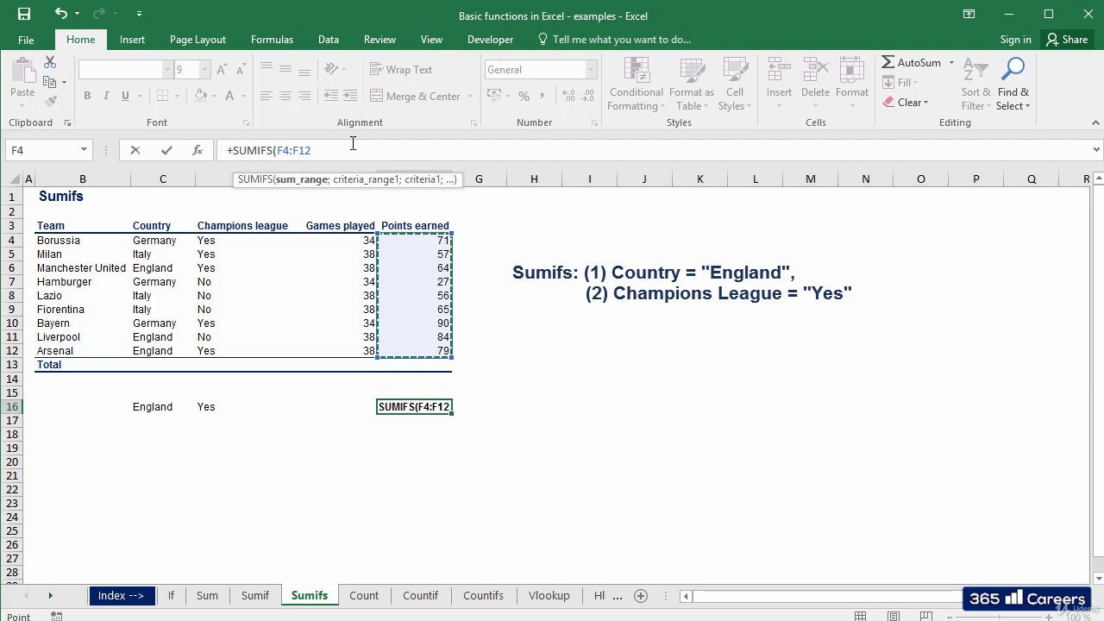
type(";")
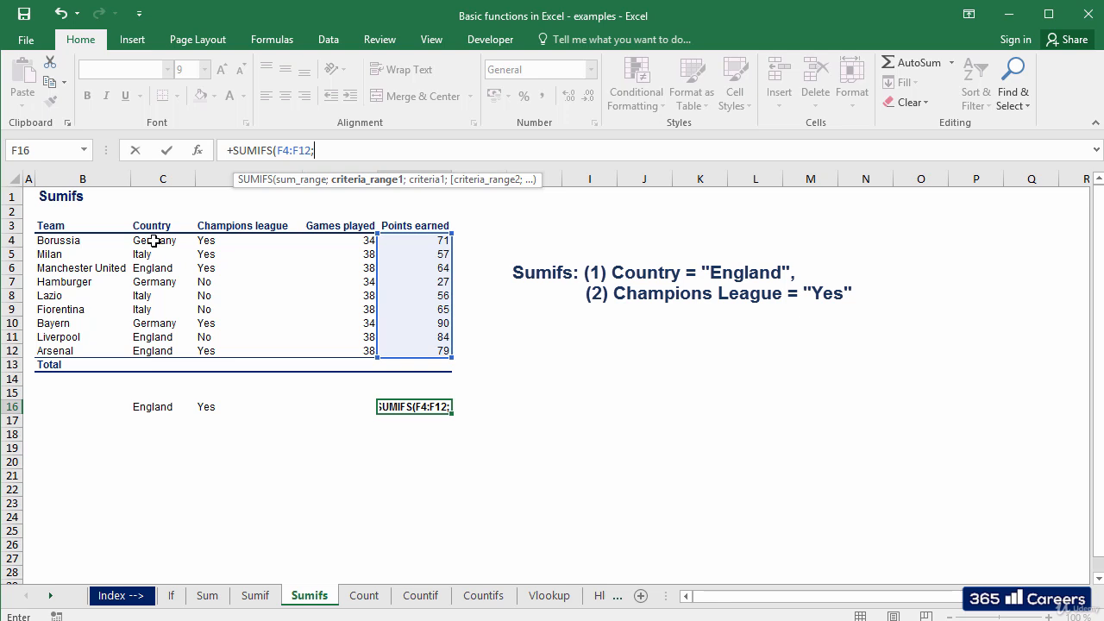
left_click_drag(154, 240, 157, 352)
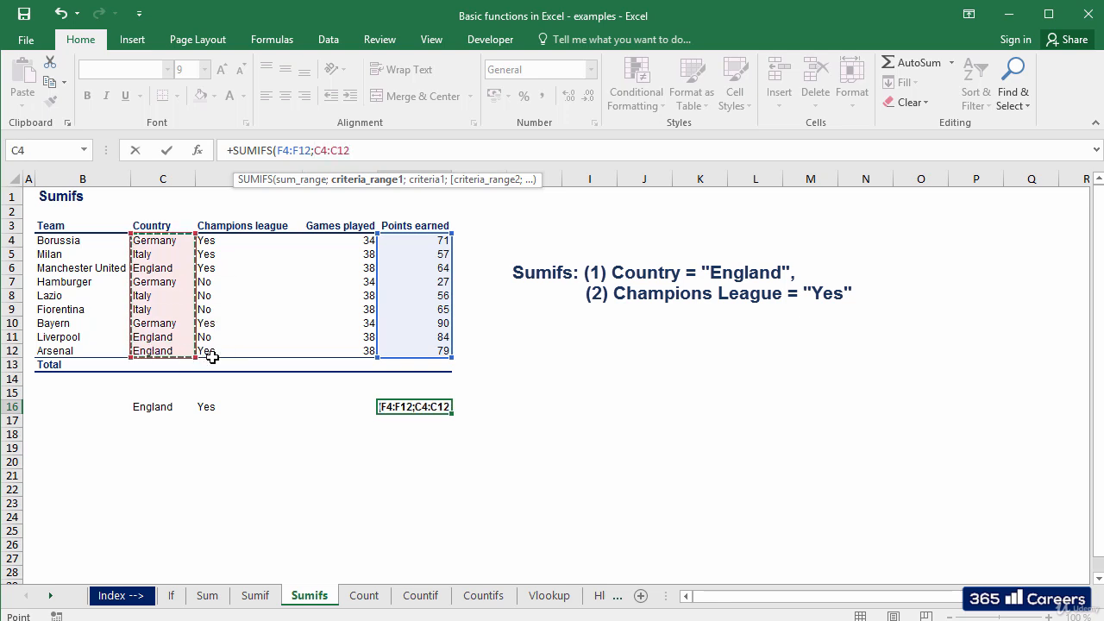
type(";")
left_click(153, 406)
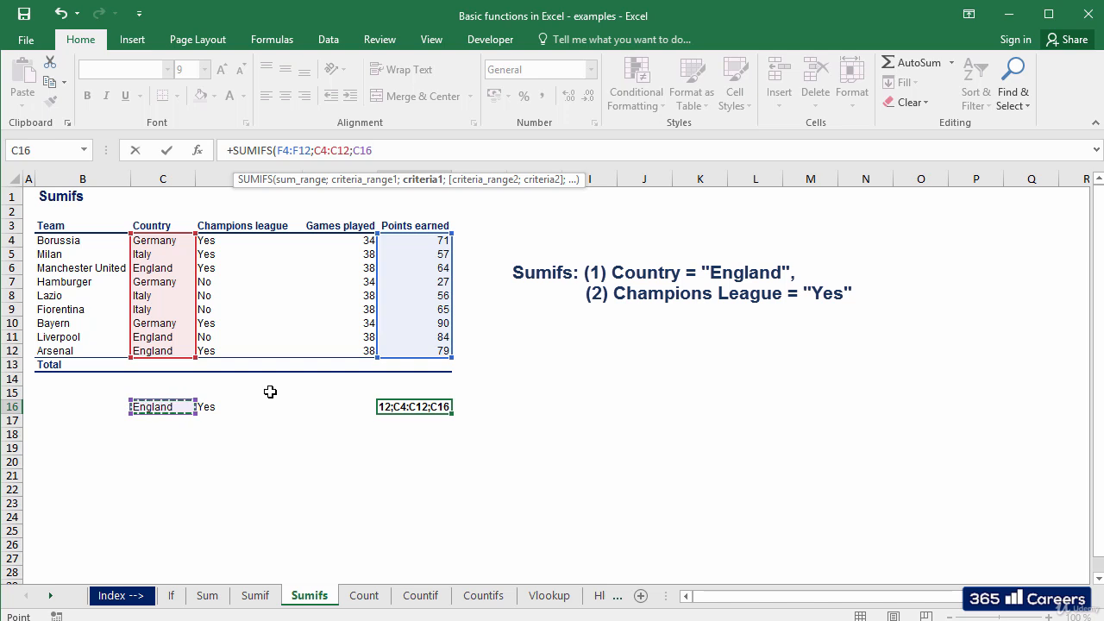
type(";")
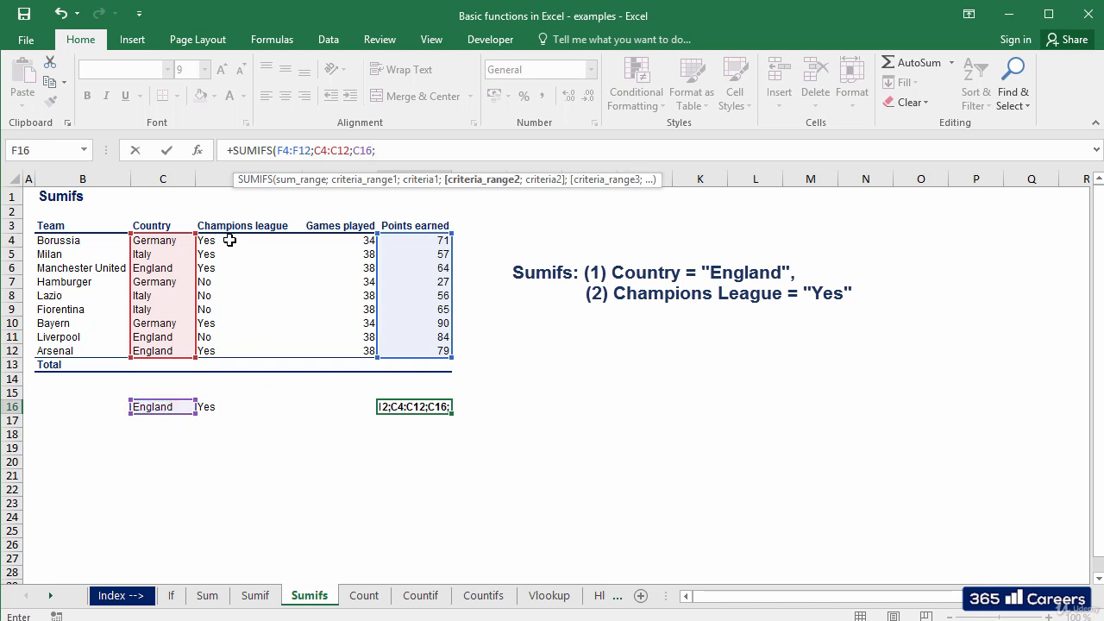
Finish the SUMIFS formula in F16 by matching the Champions league range D4:D12 to D16, and check its references.
left_click_drag(229, 240, 230, 348)
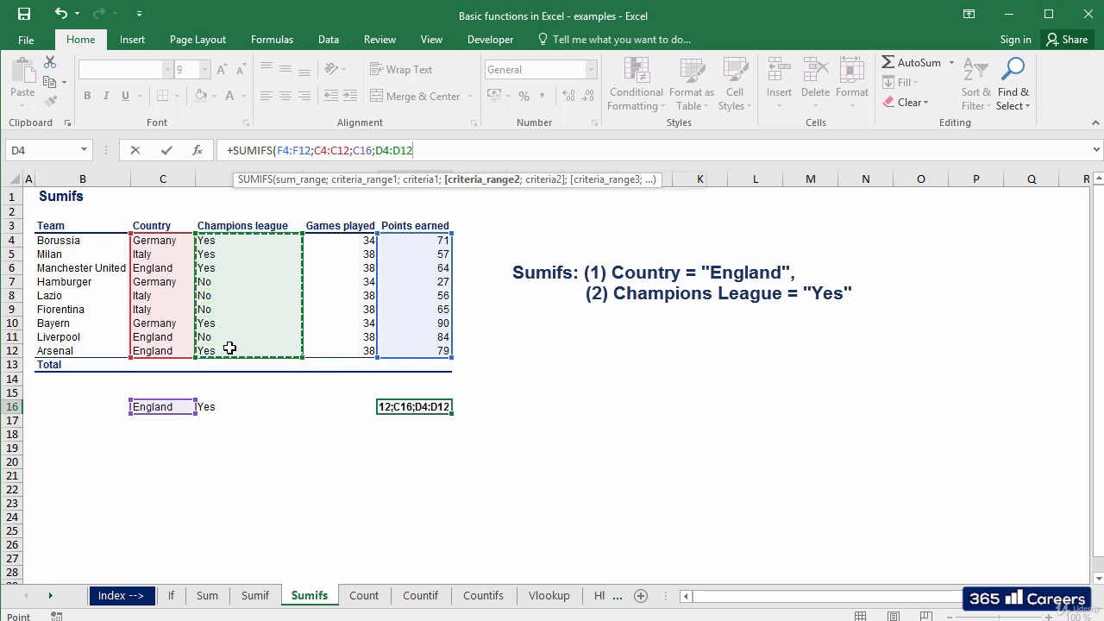
type(";")
left_click(214, 407)
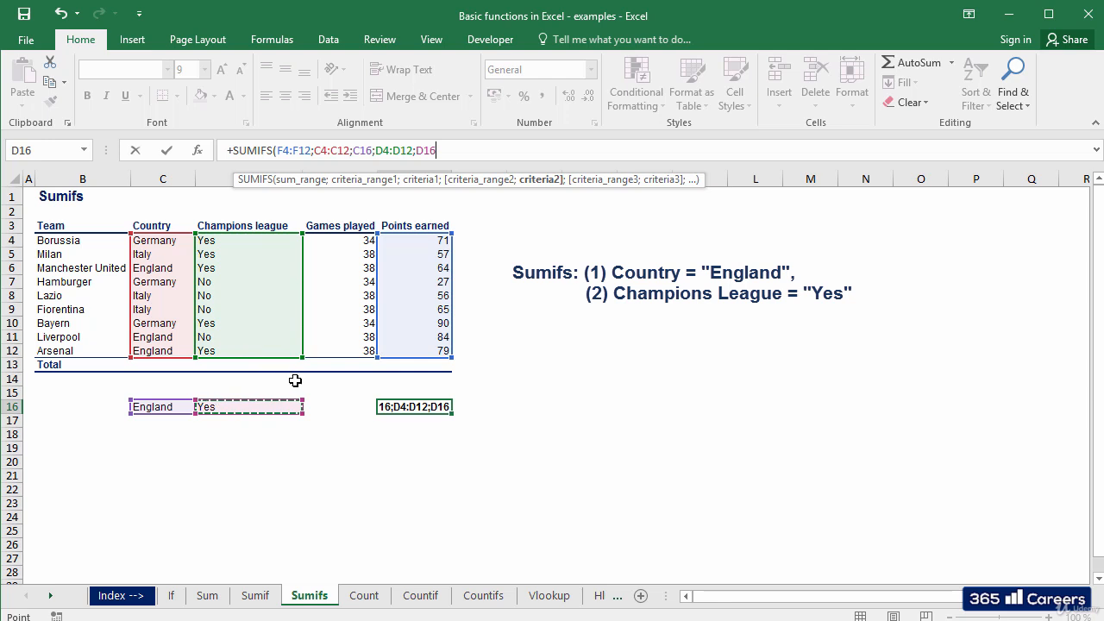
type(")")
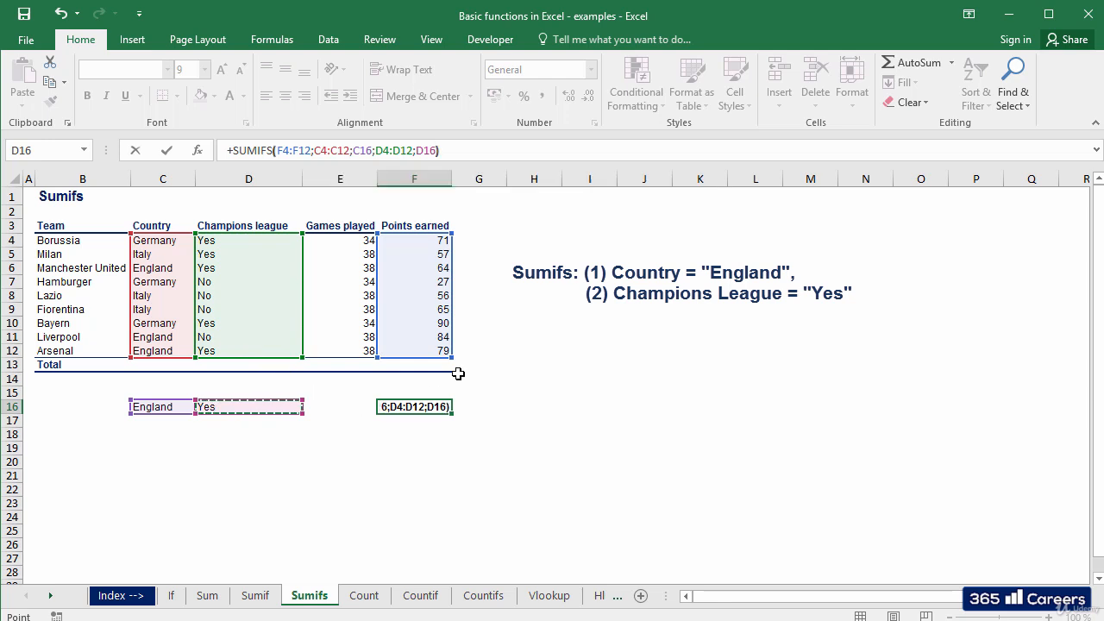
key("Return")
key("Up")
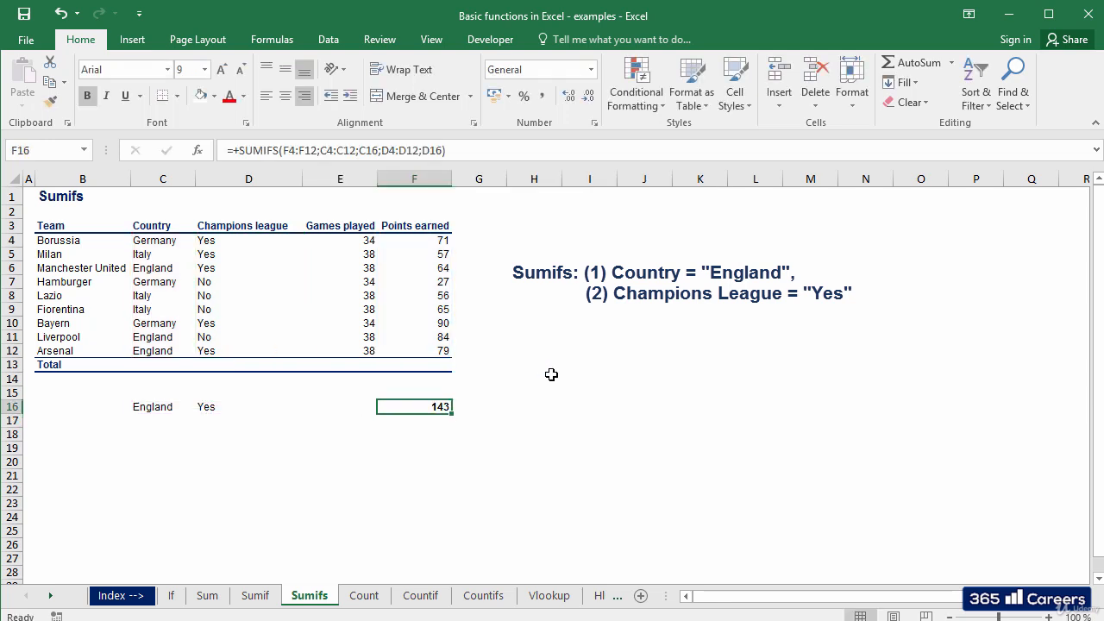
key("F2")
key("Escape")
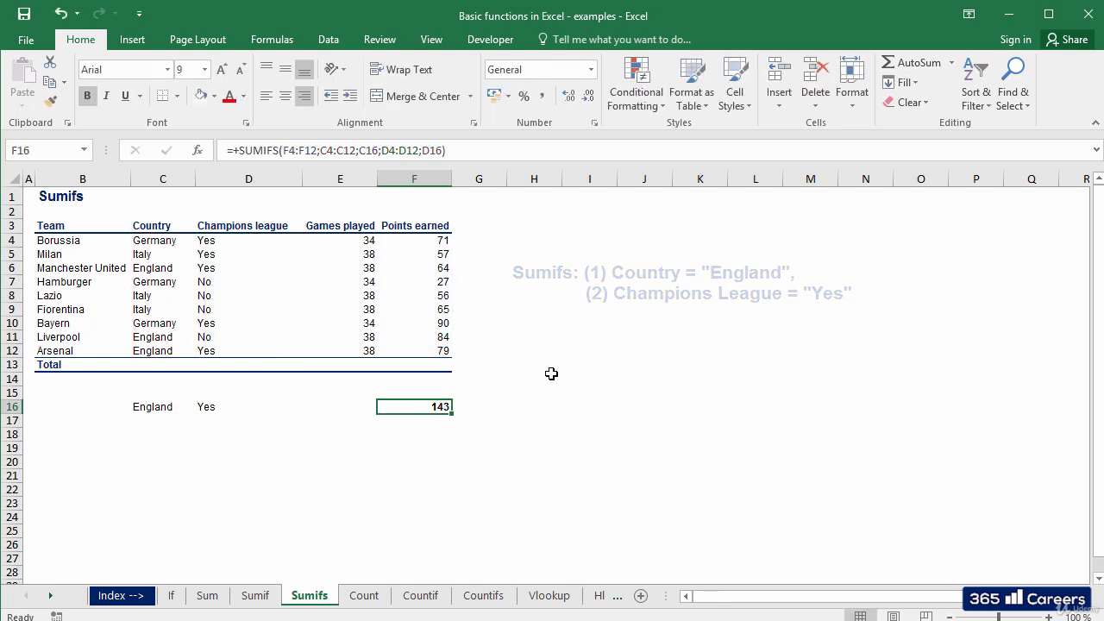